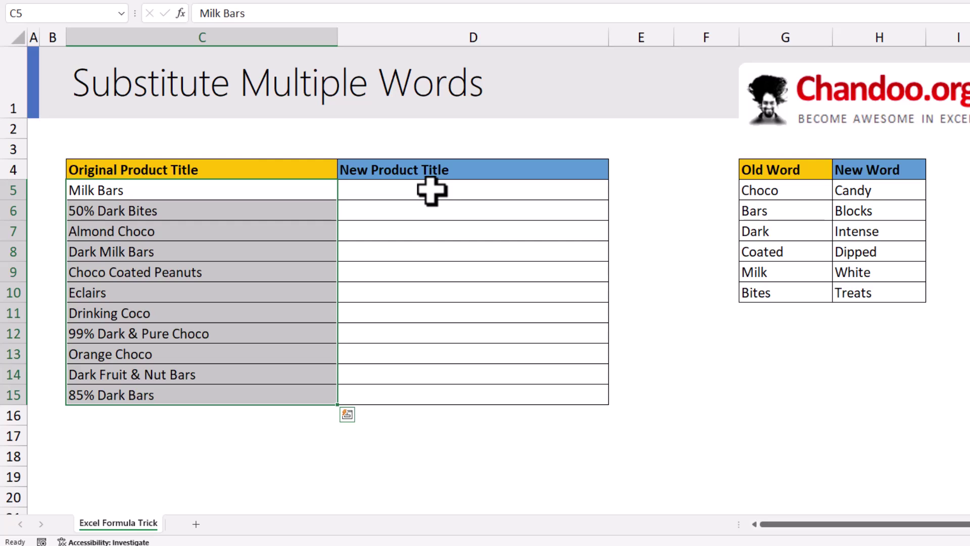
# Step: Point out Milk Bars and its lookup pairs Milk→White and Bars→Blocks, then select D5
pyautogui.click(84, 194)
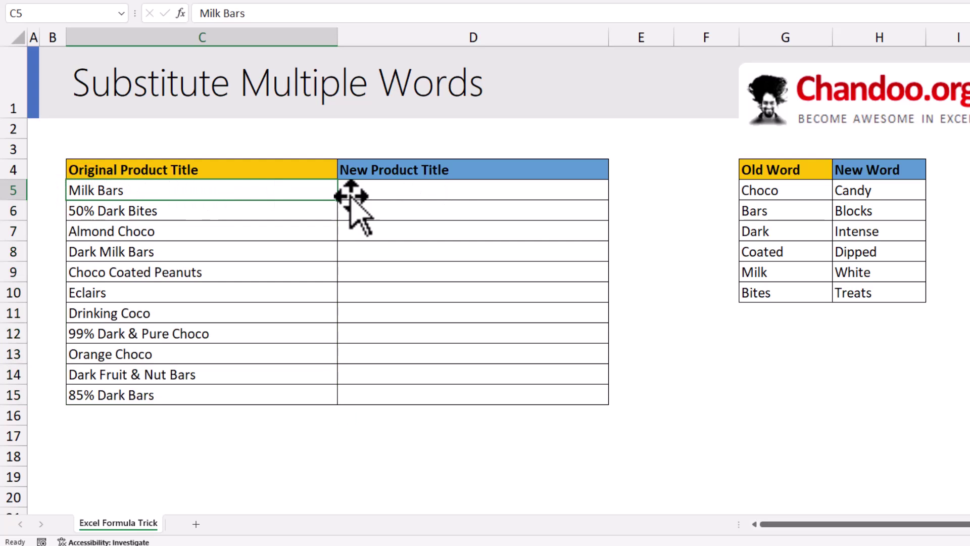
pyautogui.click(795, 270)
pyautogui.click(843, 279)
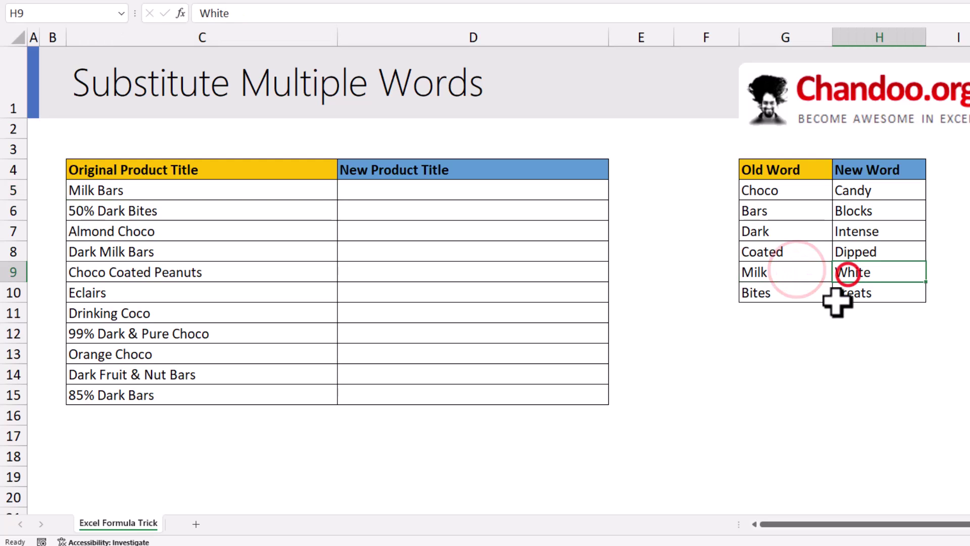
pyautogui.click(772, 209)
pyautogui.click(844, 210)
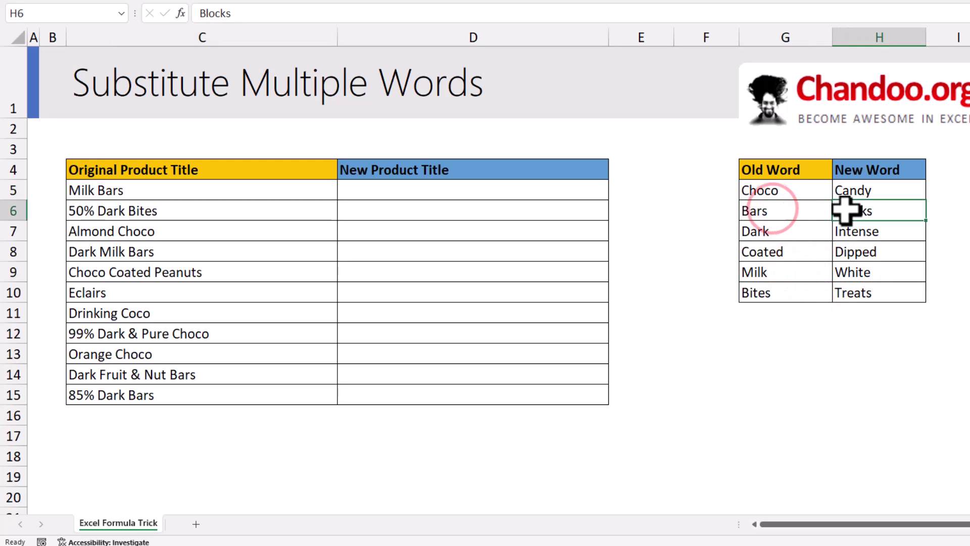
pyautogui.click(420, 191)
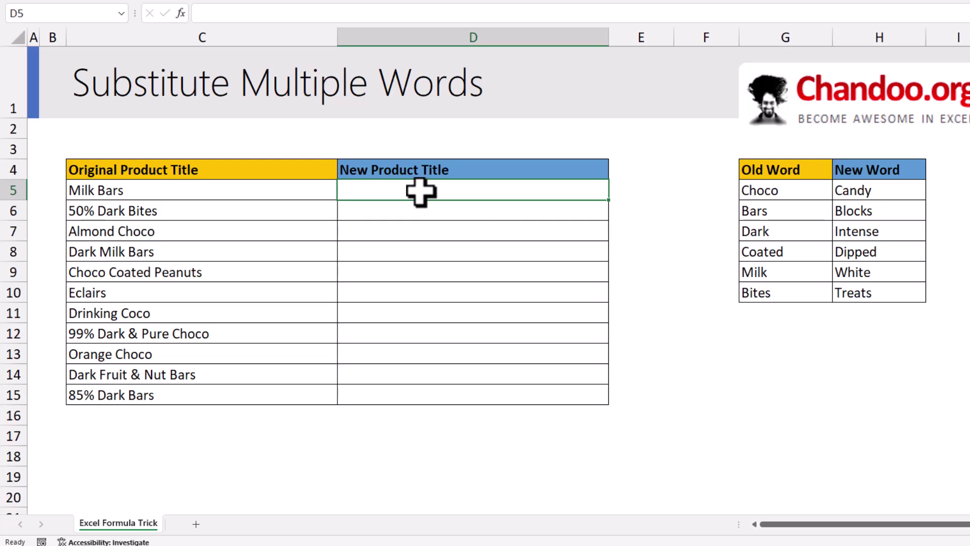
# Step: Enter =SUBSTITUTE(C5,G9,H9) in D5 so Milk becomes White, giving White Bars
pyautogui.write('=sub')
pyautogui.press('Tab')
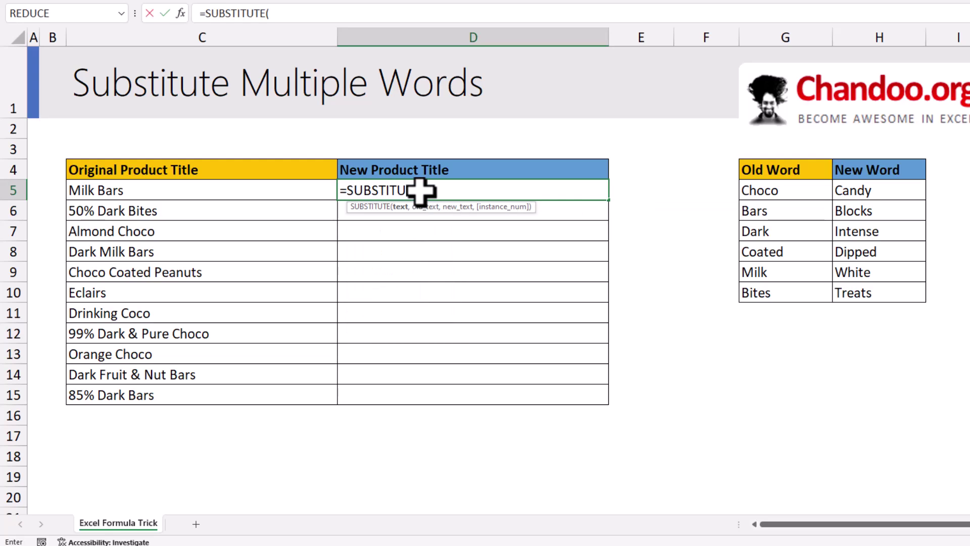
pyautogui.press('Left')
pyautogui.write(',')
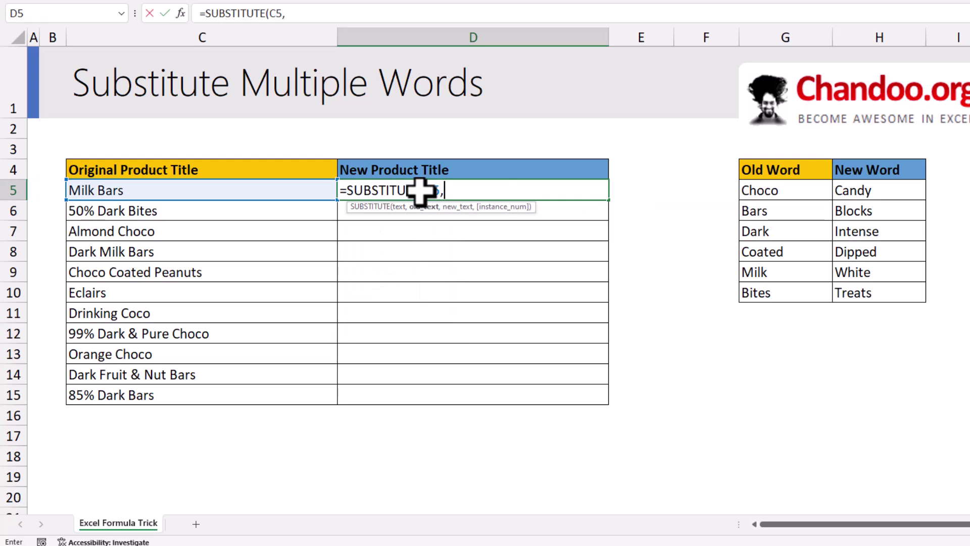
pyautogui.click(762, 275)
pyautogui.write(',')
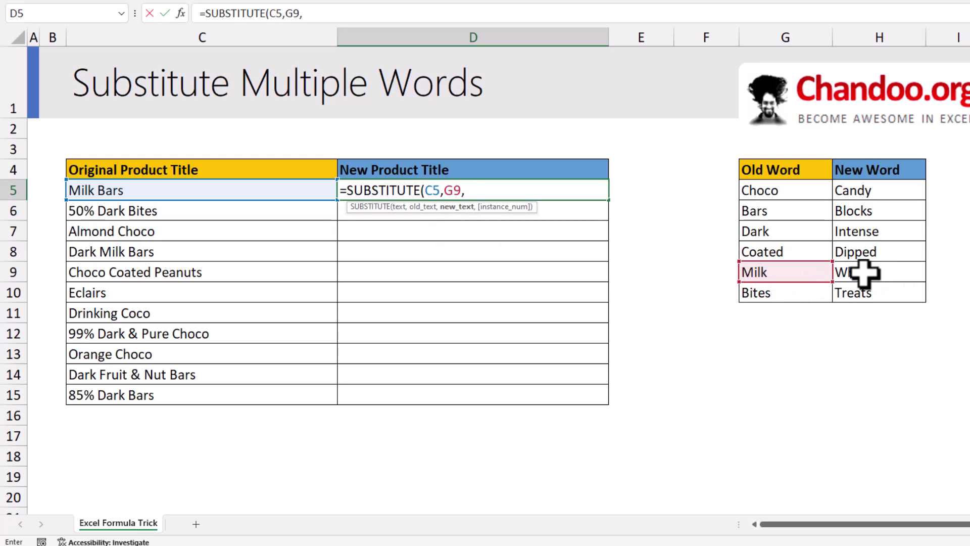
pyautogui.click(876, 273)
pyautogui.write(')')
pyautogui.press('Return')
pyautogui.press('Up')
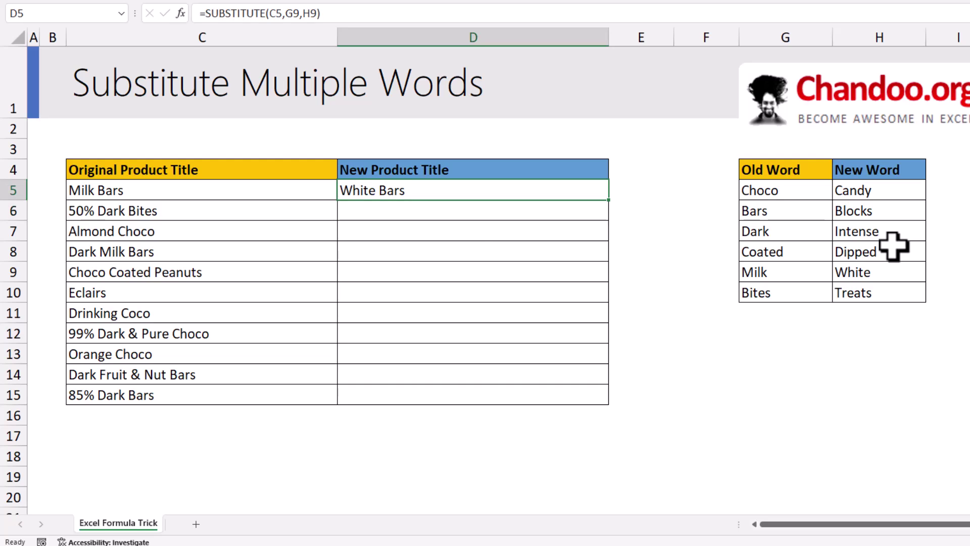
# Step: Wrap it in a second SUBSTITUTE using G6 and H6 so D5 returns White Blocks
pyautogui.doubleClick(396, 199)
pyautogui.click(348, 190)
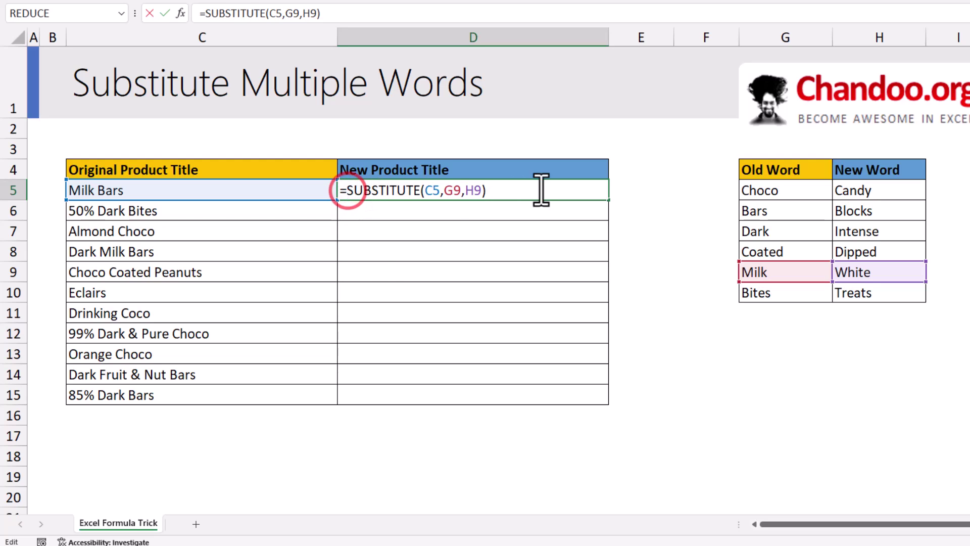
pyautogui.write('sub')
pyautogui.press('Tab')
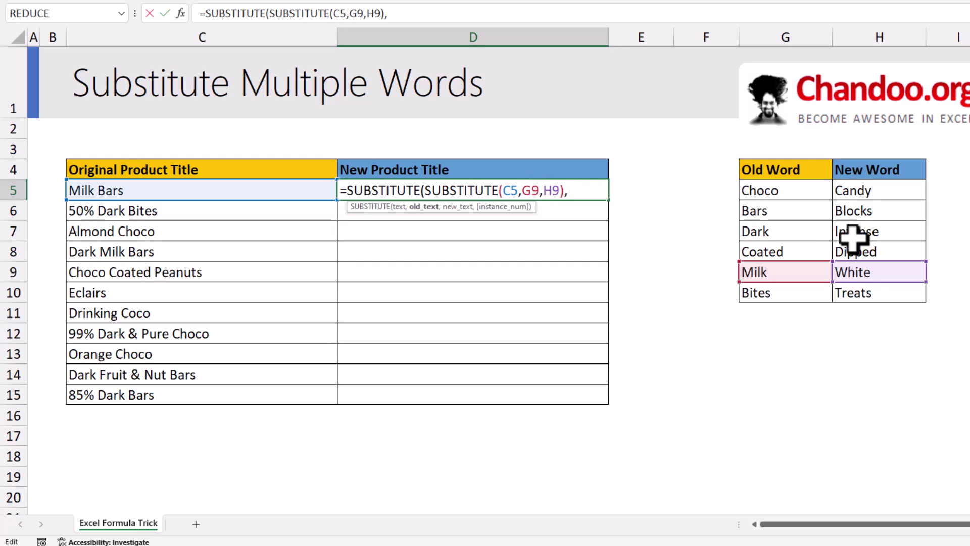
pyautogui.click(803, 210)
pyautogui.write(',')
pyautogui.click(883, 209)
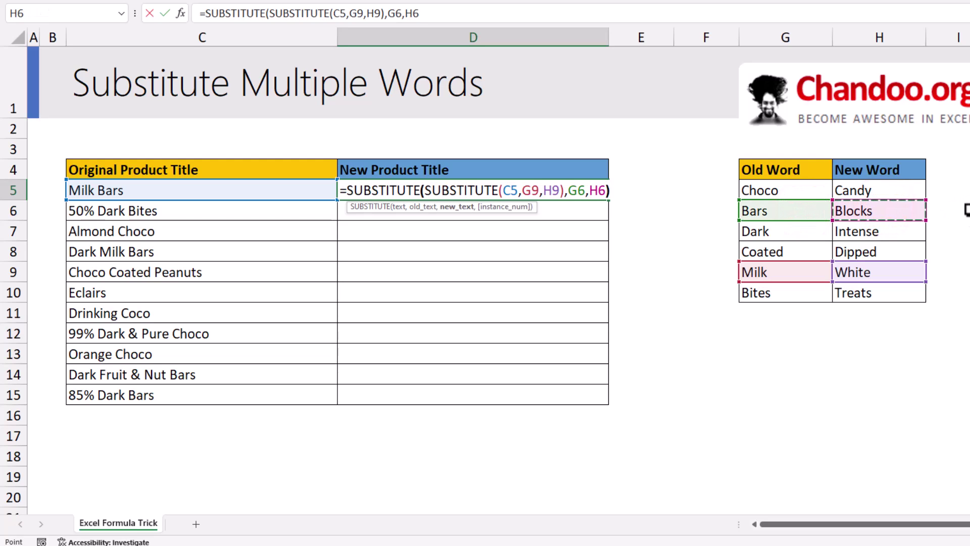
pyautogui.write('))')
pyautogui.press('Return')
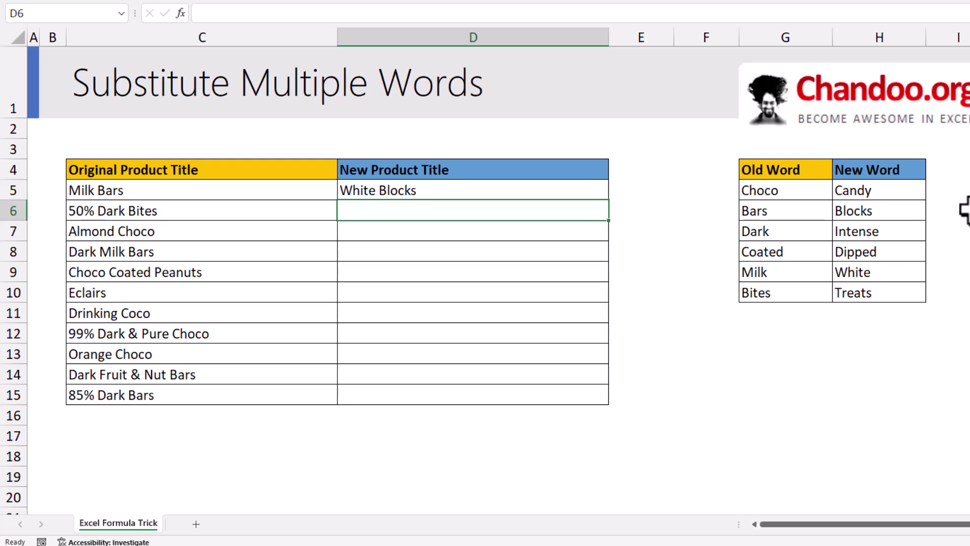
pyautogui.click(208, 273)
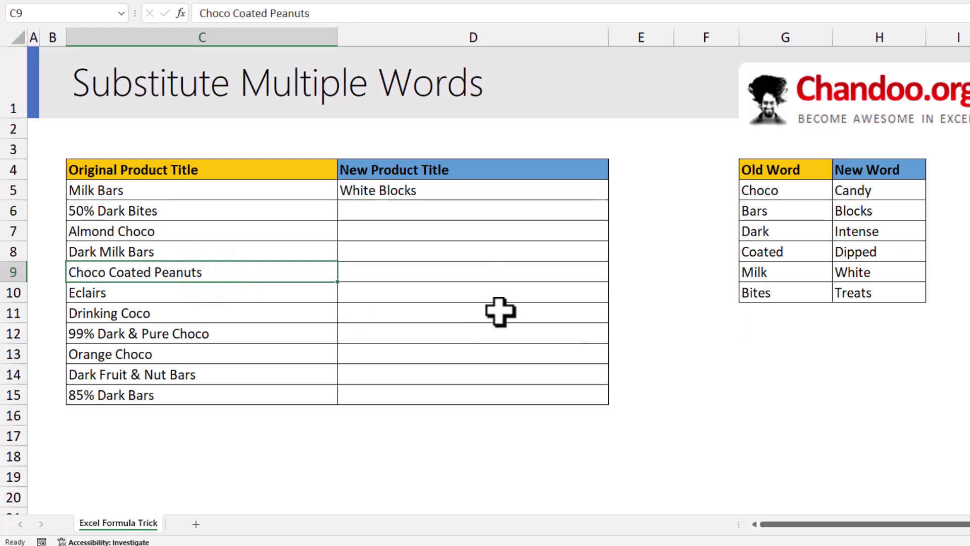
# Step: Clear D5's nested SUBSTITUTE formula and start =REDUCE( in its place
pyautogui.doubleClick(461, 190)
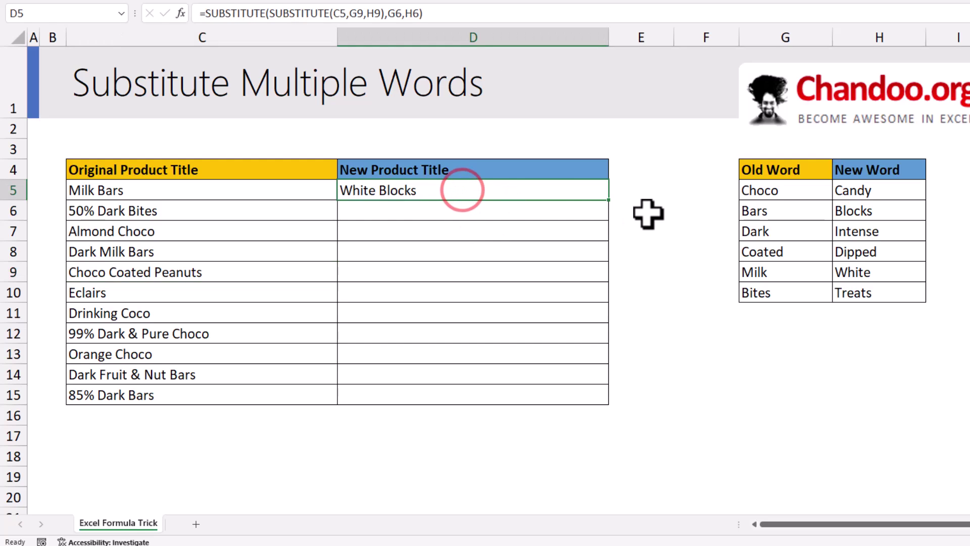
pyautogui.press('Escape')
pyautogui.press('Delete')
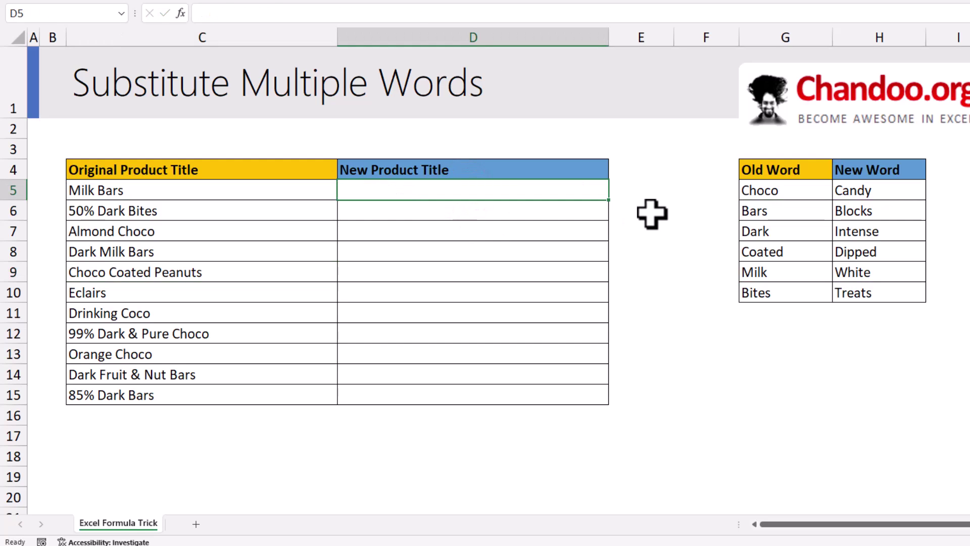
pyautogui.write('=re')
pyautogui.press('Down')
pyautogui.press('Tab')
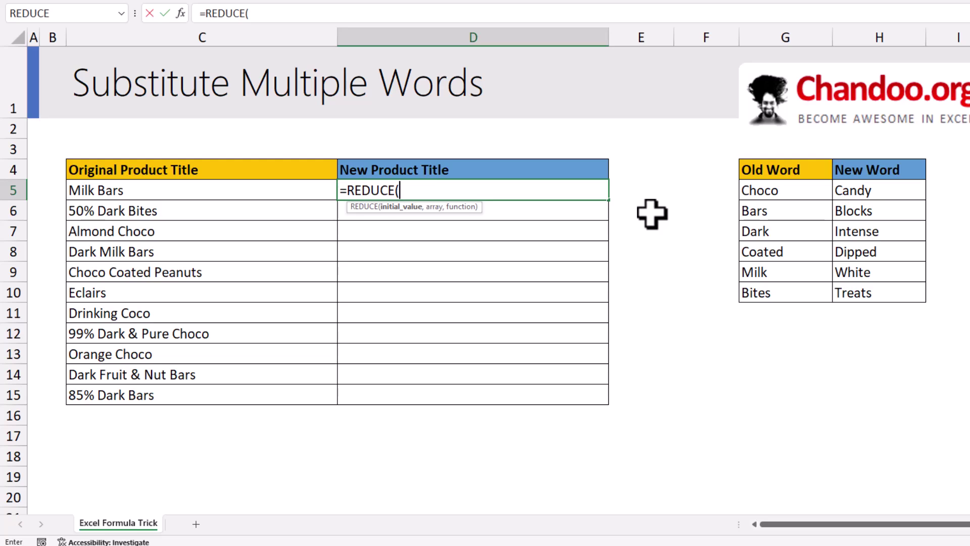
# Step: Set REDUCE's start value to C5 and its array to the absolute range $G$5:$G$10
pyautogui.click(179, 191)
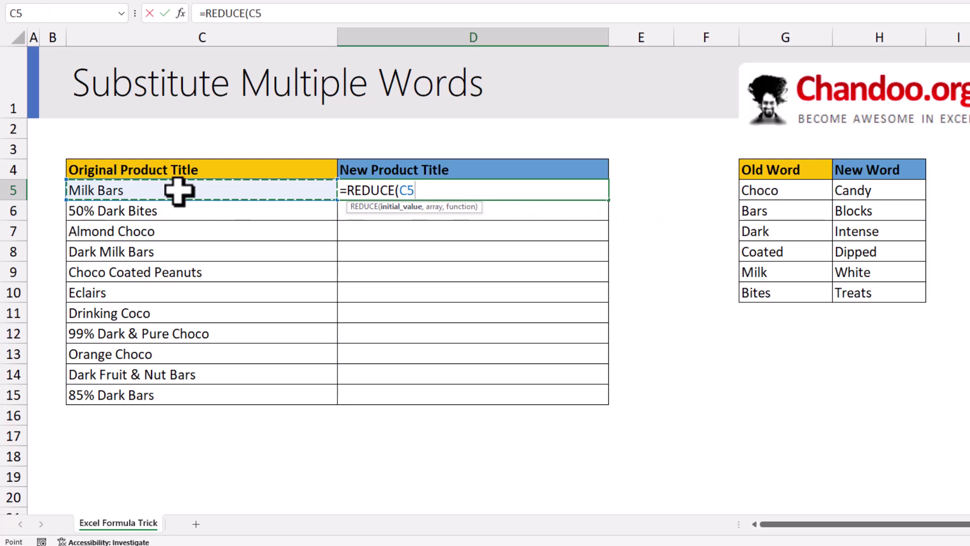
pyautogui.write(',')
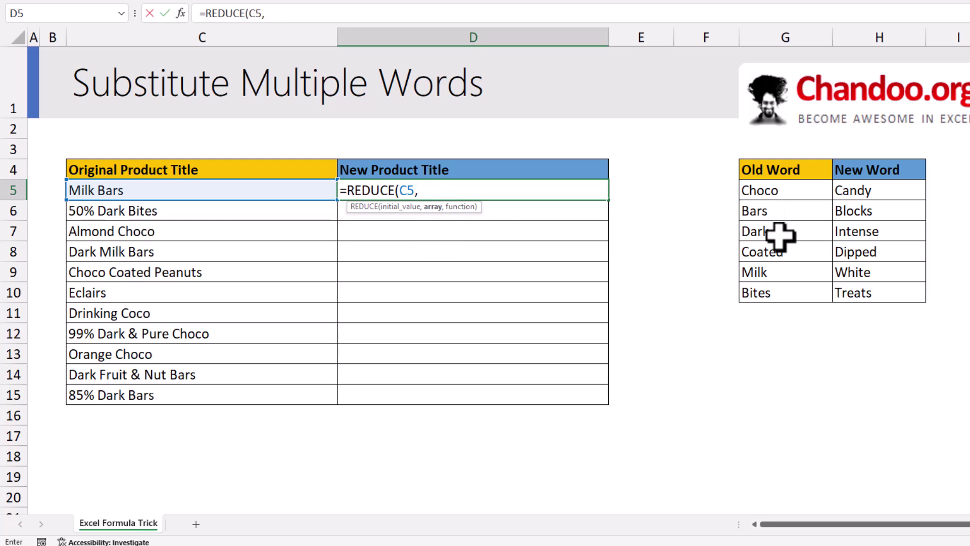
pyautogui.moveTo(801, 190); pyautogui.dragTo(796, 300)
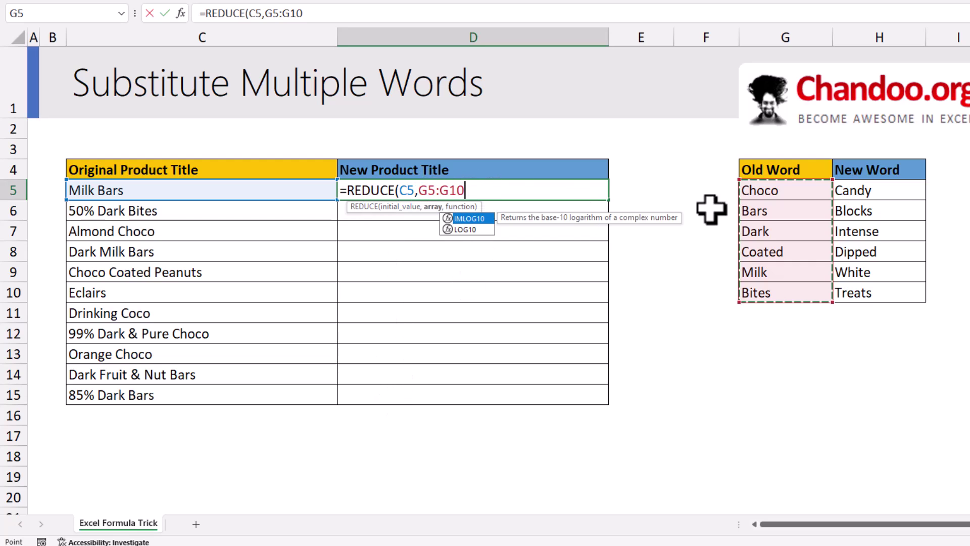
pyautogui.moveTo(419, 191); pyautogui.dragTo(477, 194)
pyautogui.press('F4')
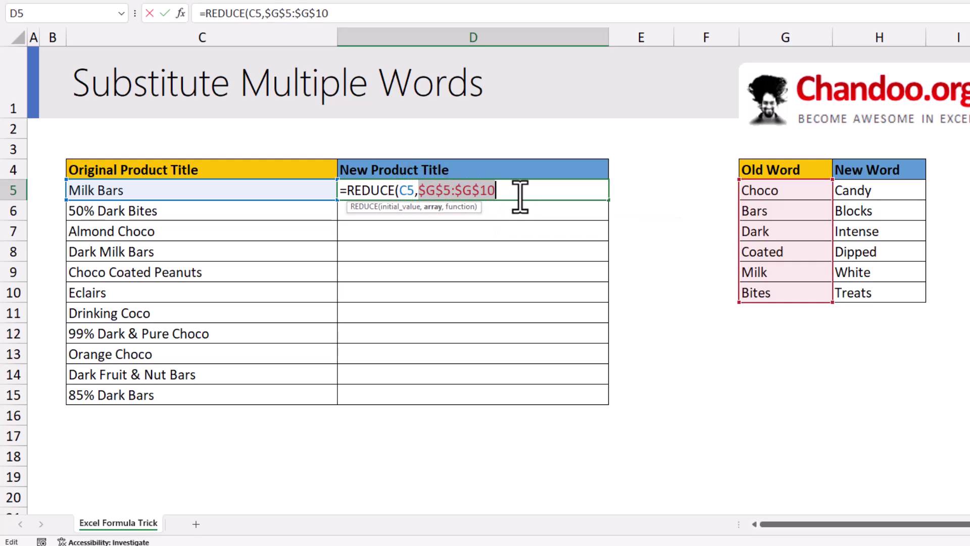
pyautogui.click(514, 187)
pyautogui.write(',')
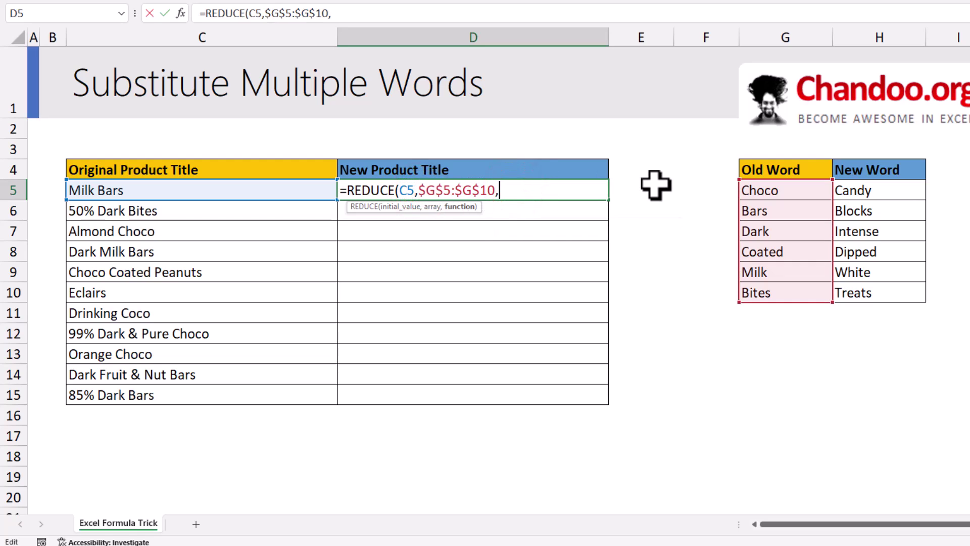
pyautogui.write('la')
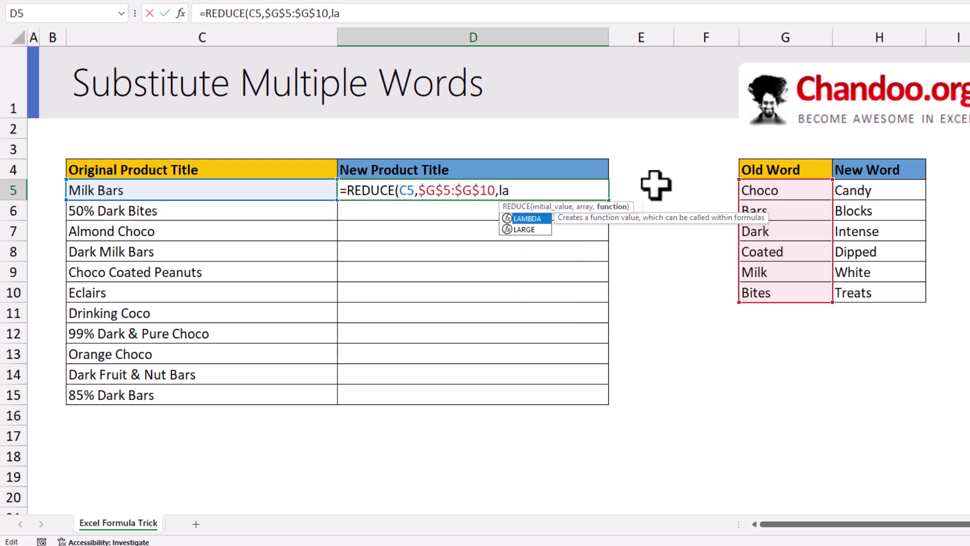
# Step: Add LAMBDA(a,b, with SUBSTITUTE(a,b, started inside it
pyautogui.press('Tab')
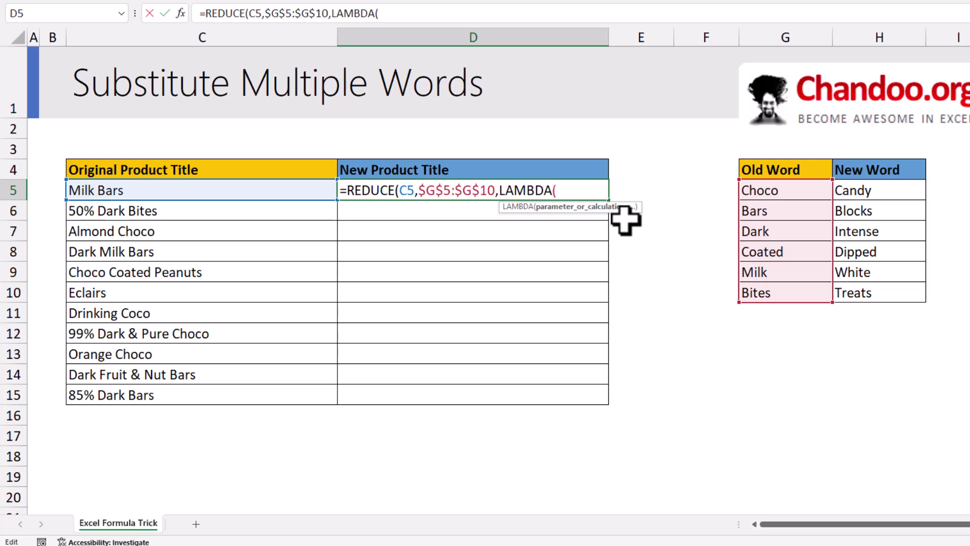
pyautogui.write('a,b')
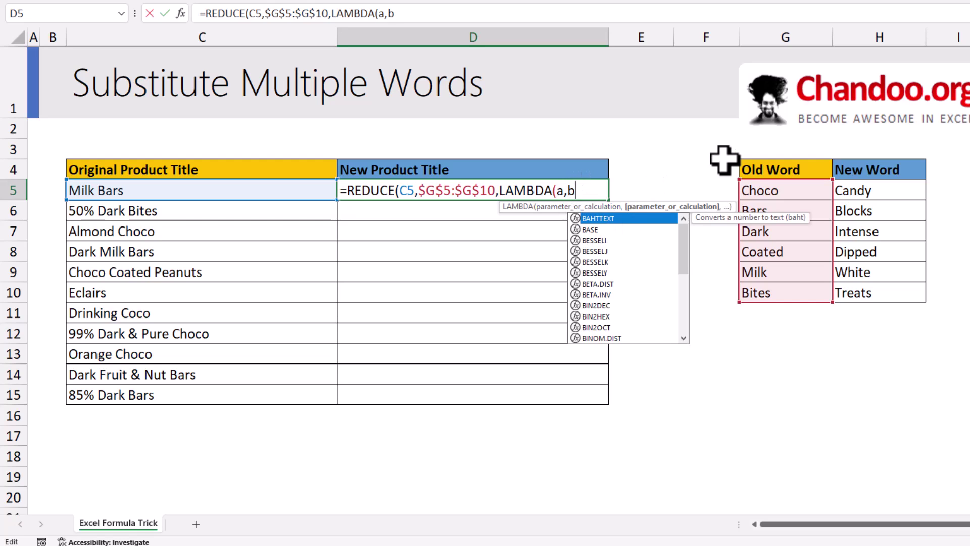
pyautogui.write(',')
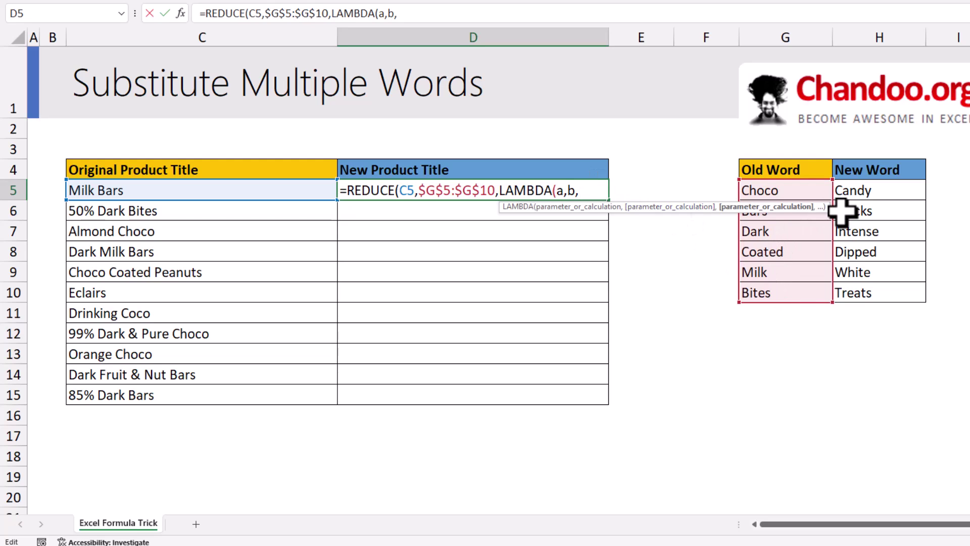
pyautogui.write('sub')
pyautogui.press('Tab')
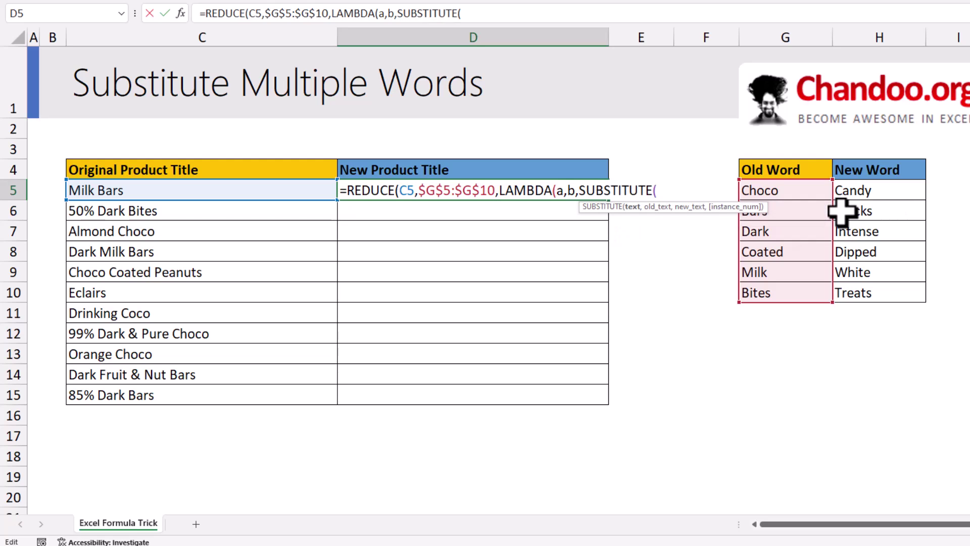
pyautogui.write('a')
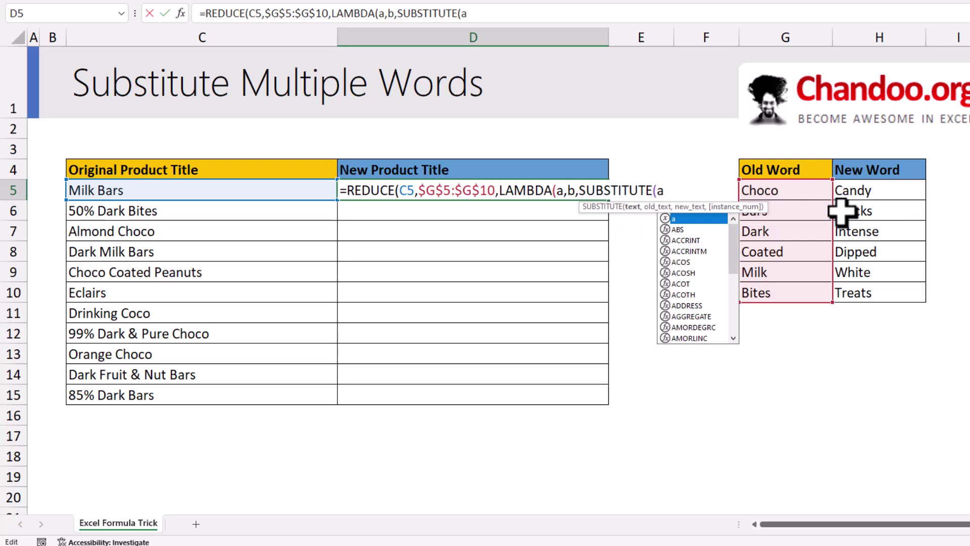
pyautogui.write(',b,')
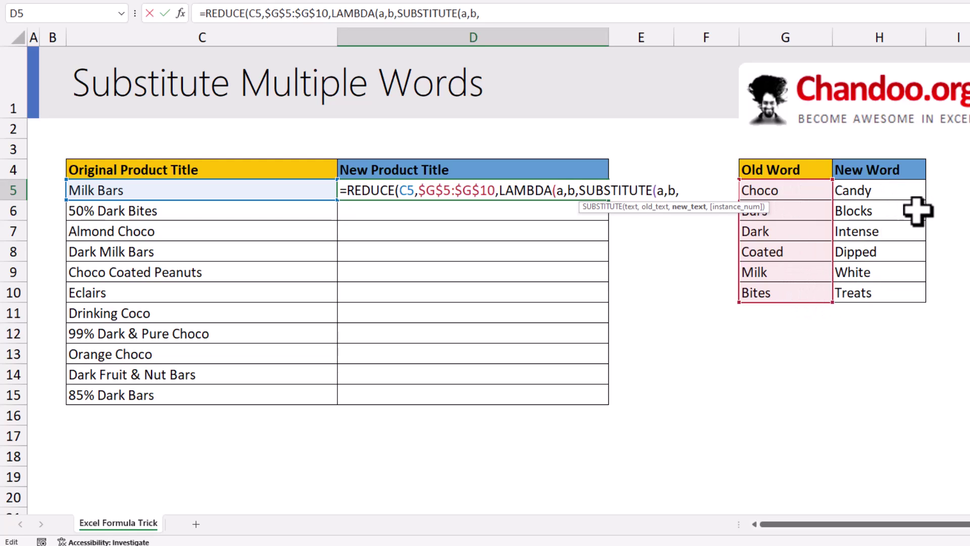
# Step: Finish with OFFSET(b,0,1) as the replacement word and enter it, returning White Blocks
pyautogui.write('off')
pyautogui.press('Tab')
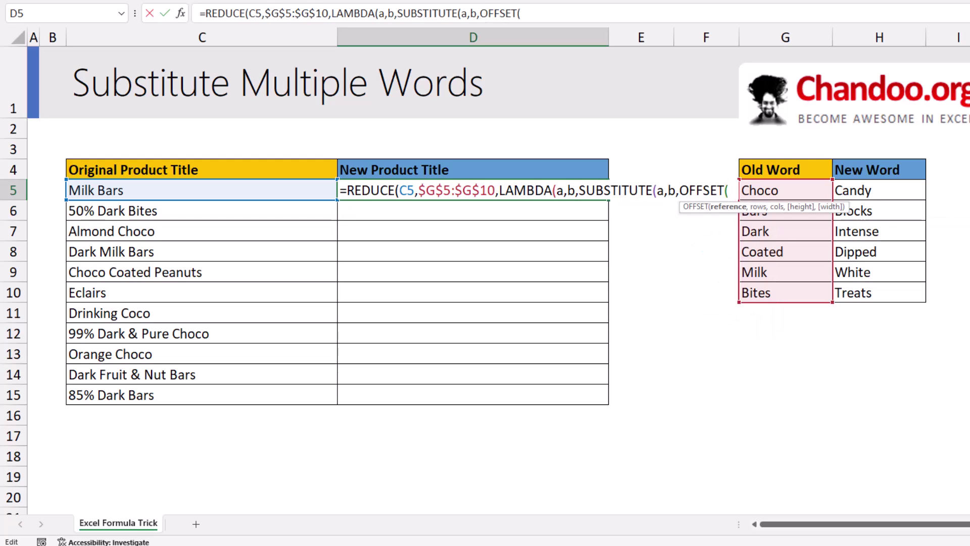
pyautogui.write('b,')
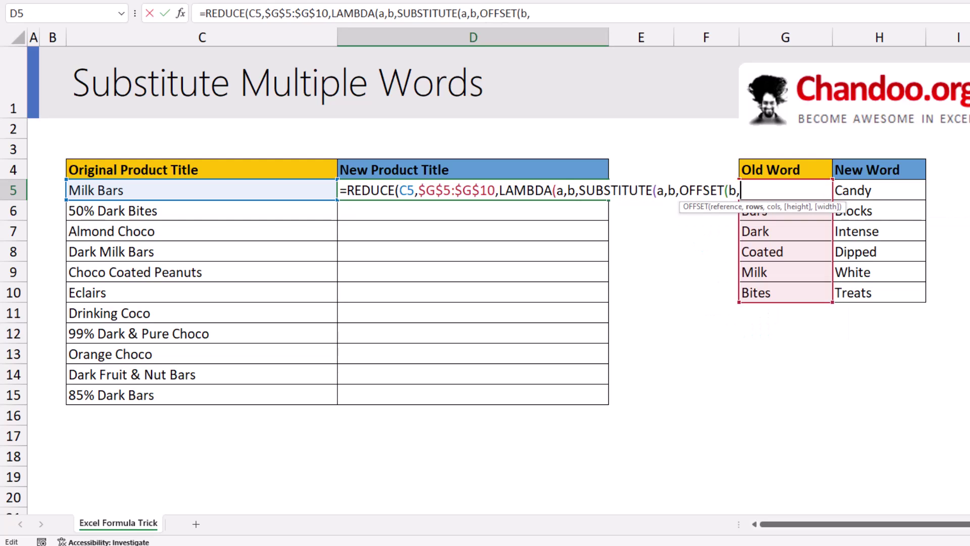
pyautogui.write('0,1)))')
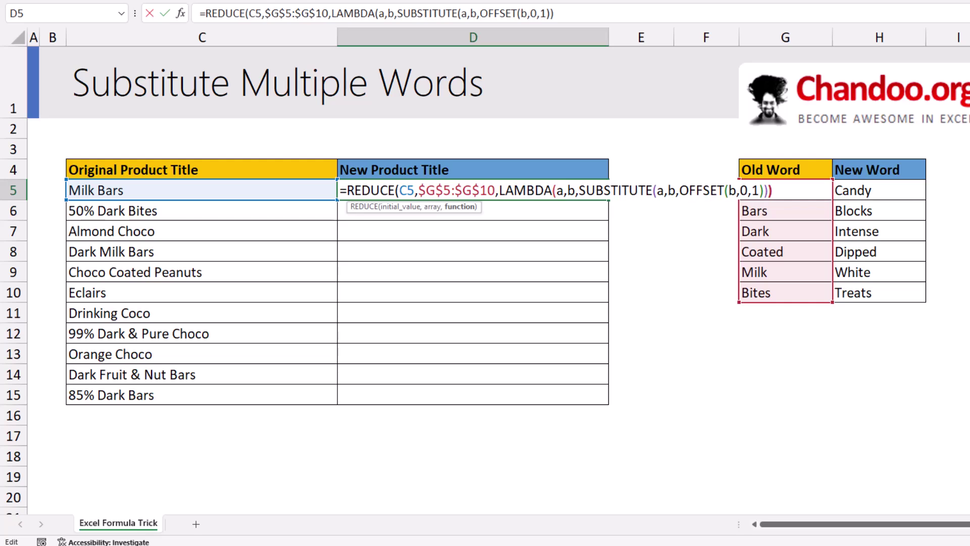
pyautogui.write(')')
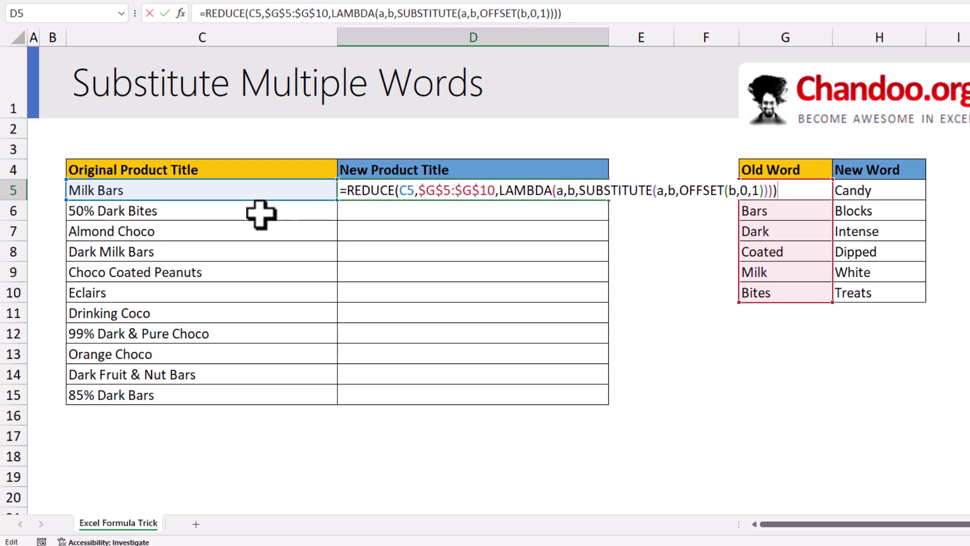
pyautogui.press('Return')
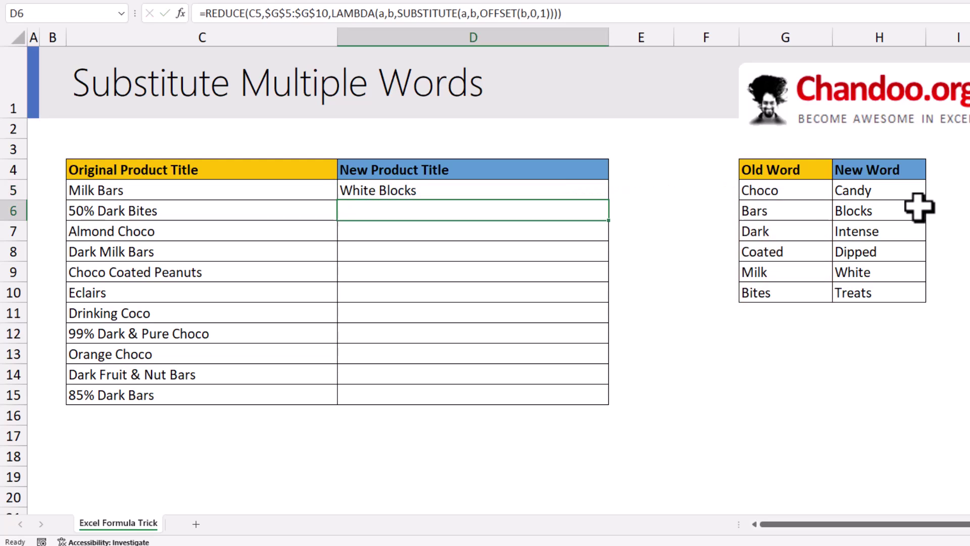
# Step: Fill the D5 formula down to D15 and check row 12's conversion against the lookup pairs
pyautogui.click(392, 194)
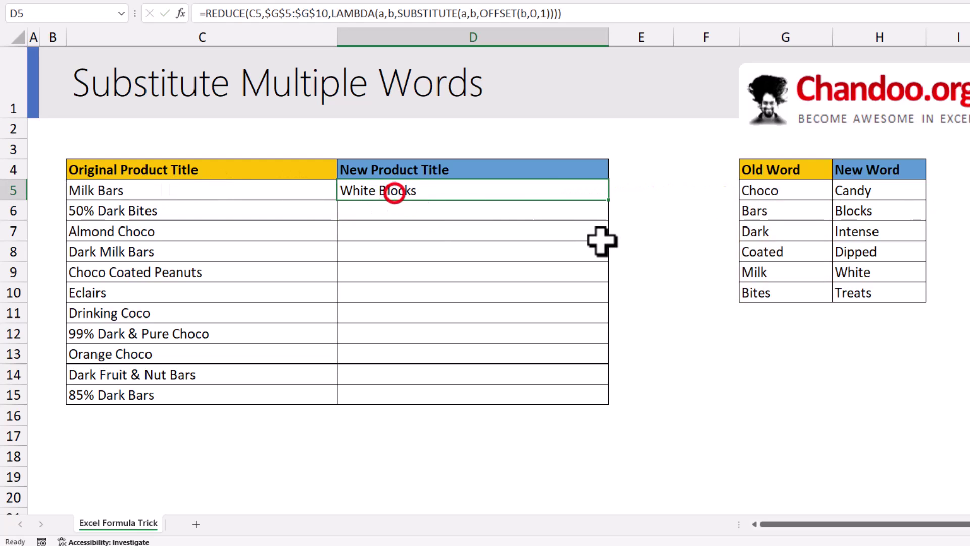
pyautogui.doubleClick(611, 200)
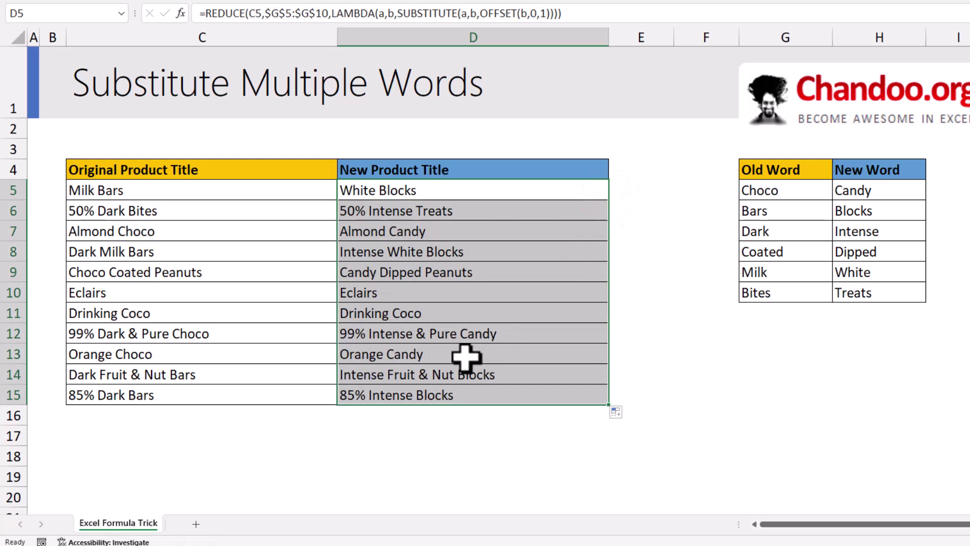
pyautogui.click(132, 336)
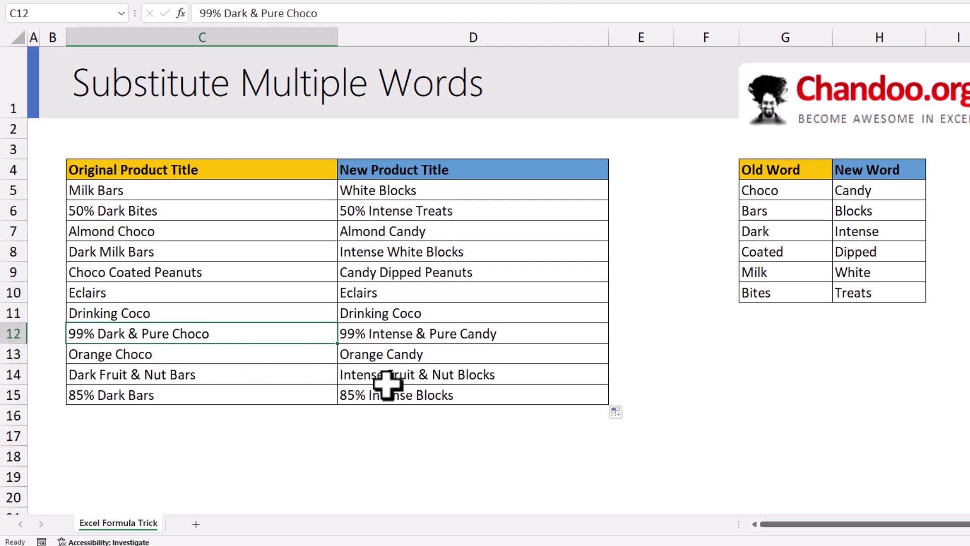
pyautogui.click(396, 334)
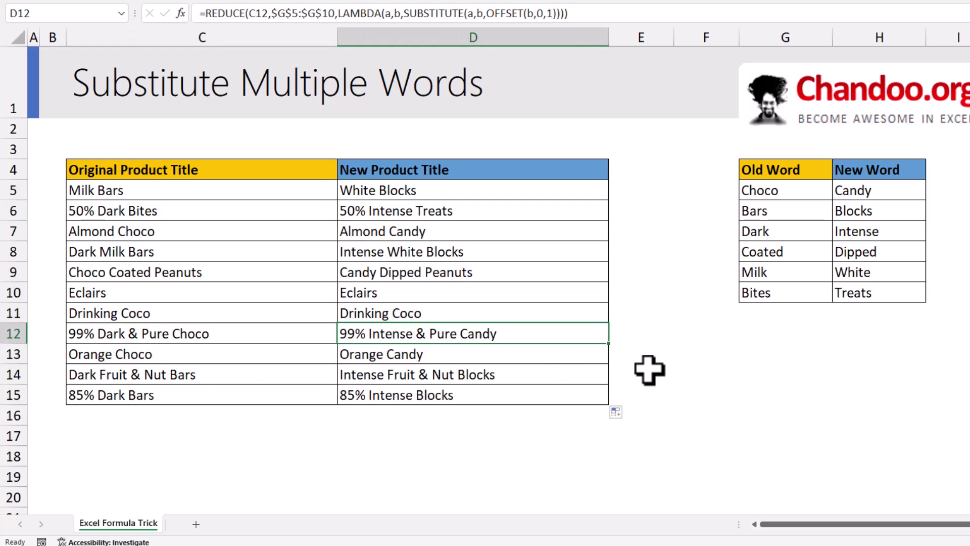
pyautogui.moveTo(788, 231); pyautogui.dragTo(859, 231)
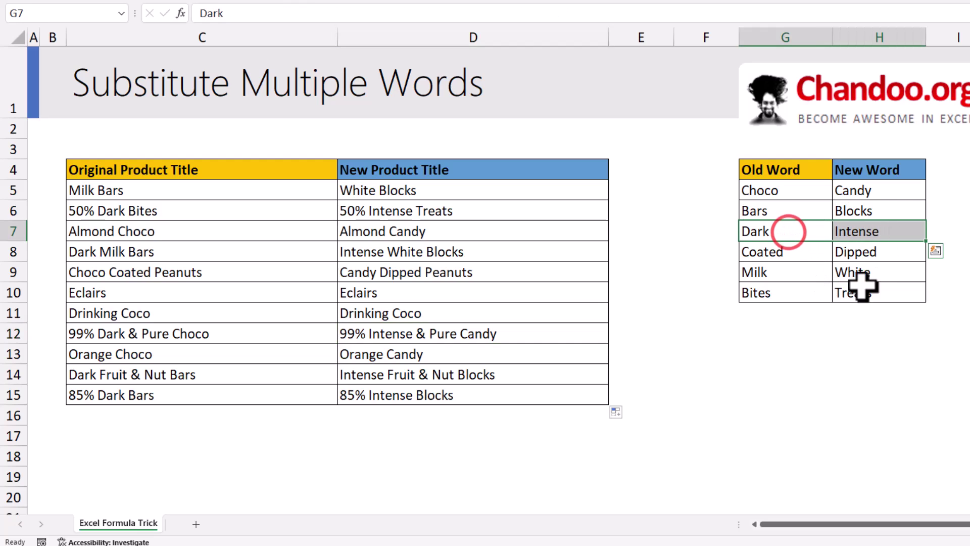
pyautogui.moveTo(783, 193); pyautogui.dragTo(872, 192)
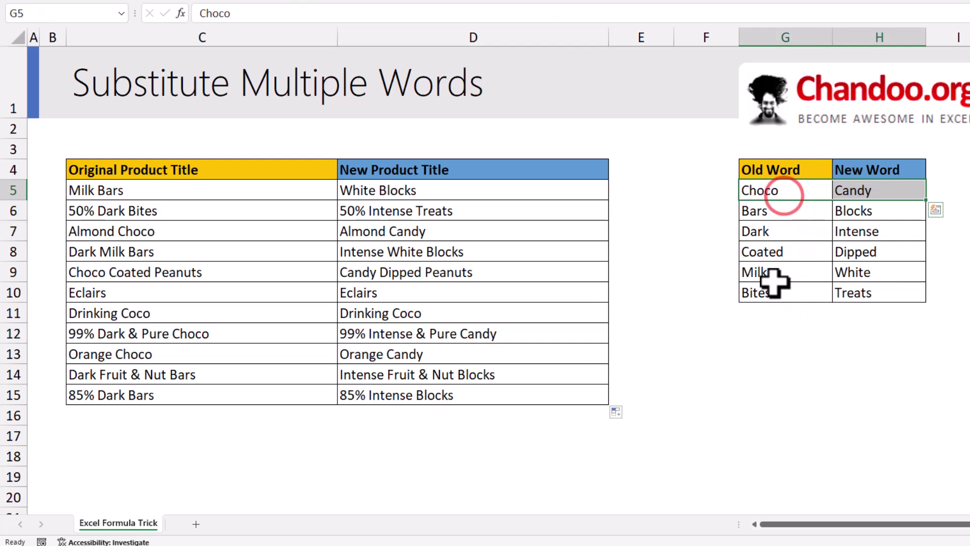
pyautogui.doubleClick(350, 191)
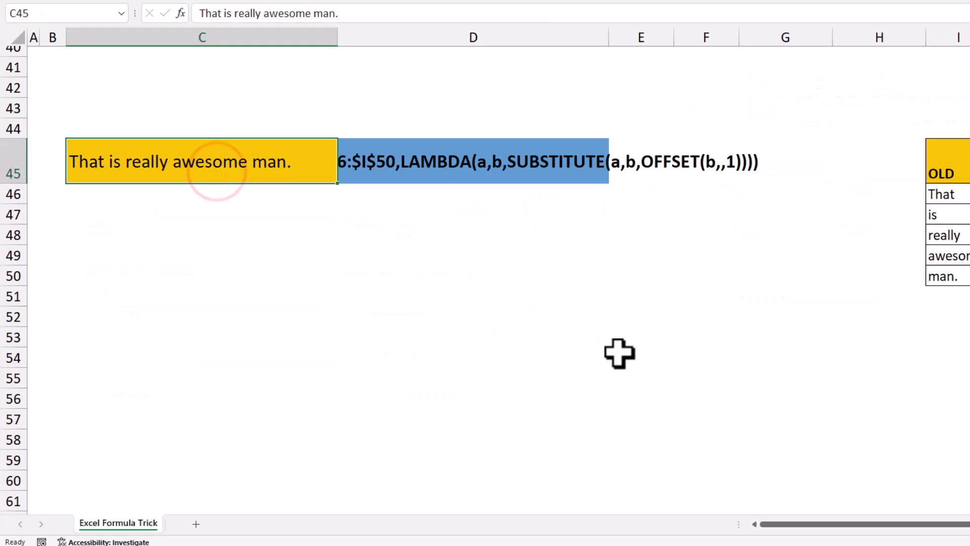
# Step: Remove D45's leading apostrophe so its REDUCE example returns 'Hit the LIKE button now.'
pyautogui.click(472, 164)
pyautogui.press('F2')
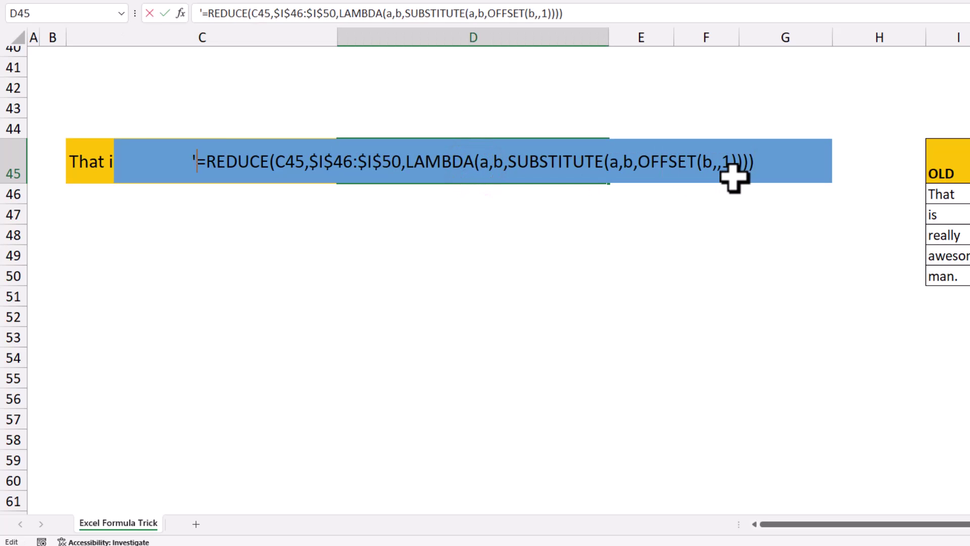
pyautogui.press('BackSpace')
pyautogui.press('Return')
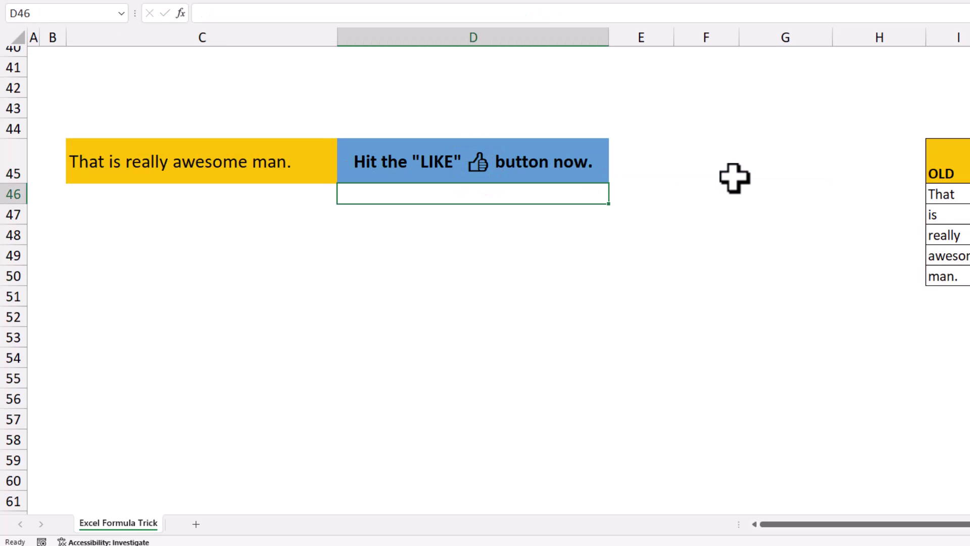